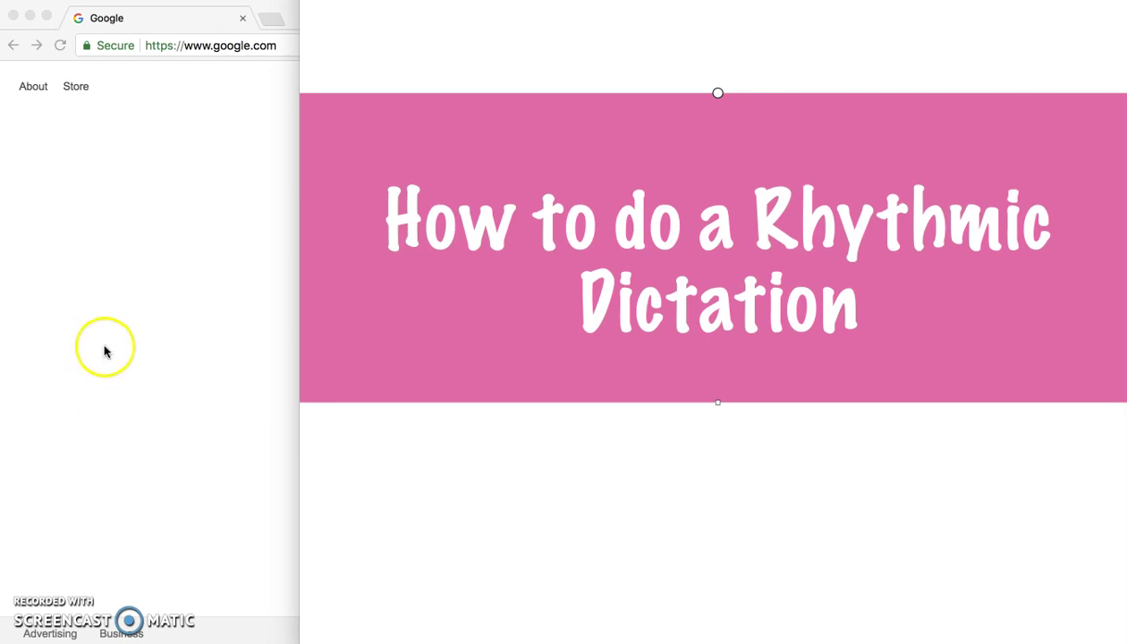
Bring the Chrome window with the Google homepage in front of the title slide.
{"action": "left_click", "coordinate": [109, 343]}
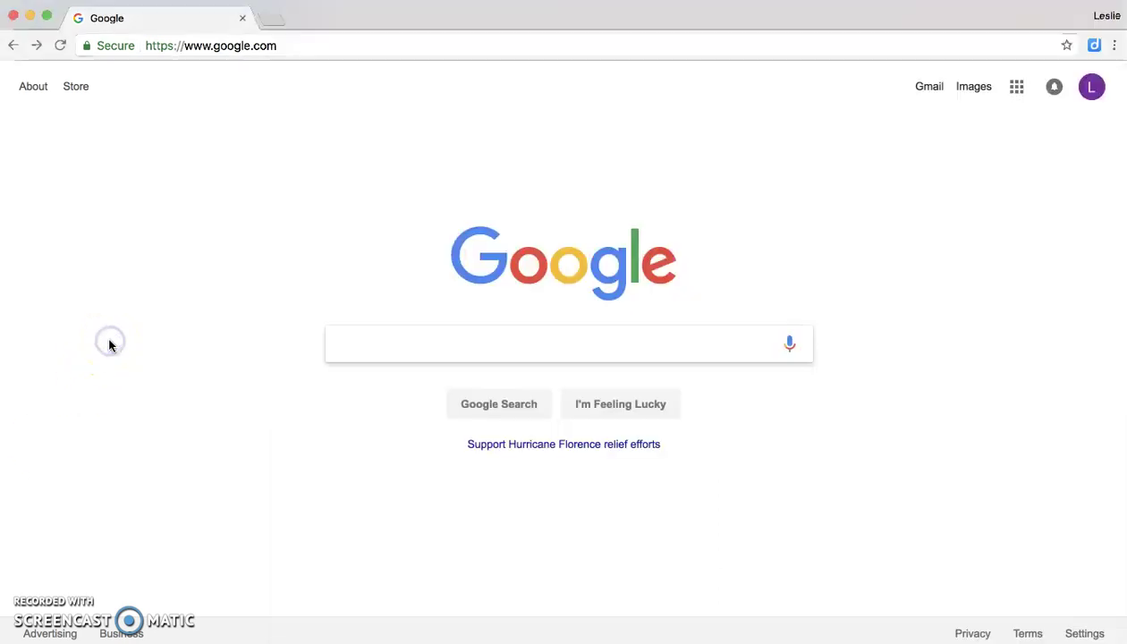
Load teoria.com from the Chrome address bar.
{"action": "left_click", "coordinate": [255, 50]}
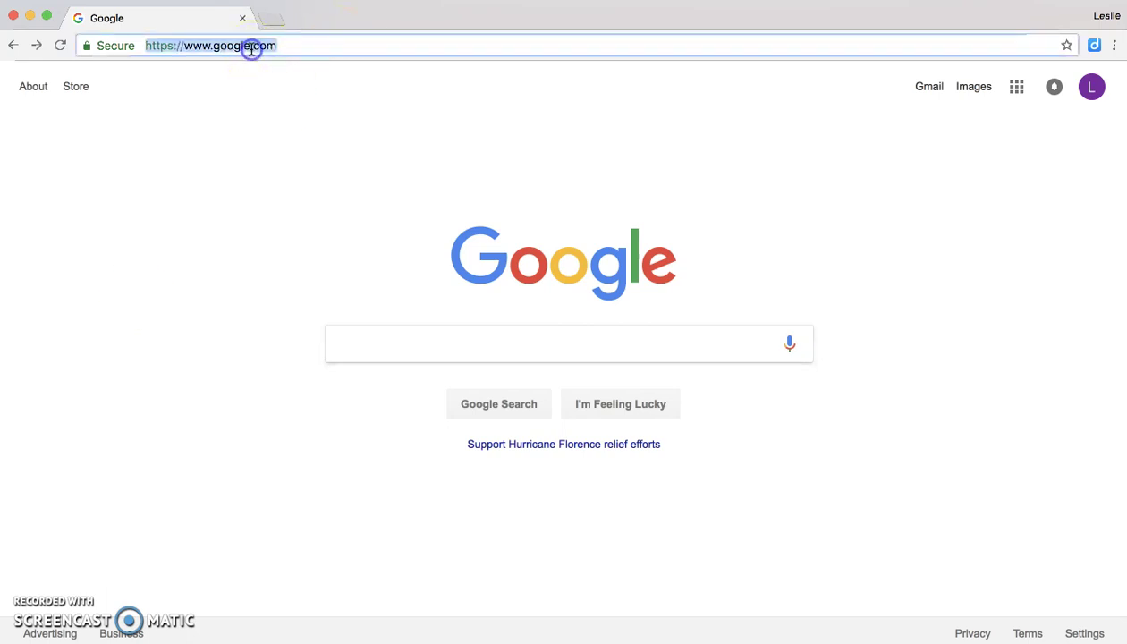
{"action": "type", "text": "teoria."}
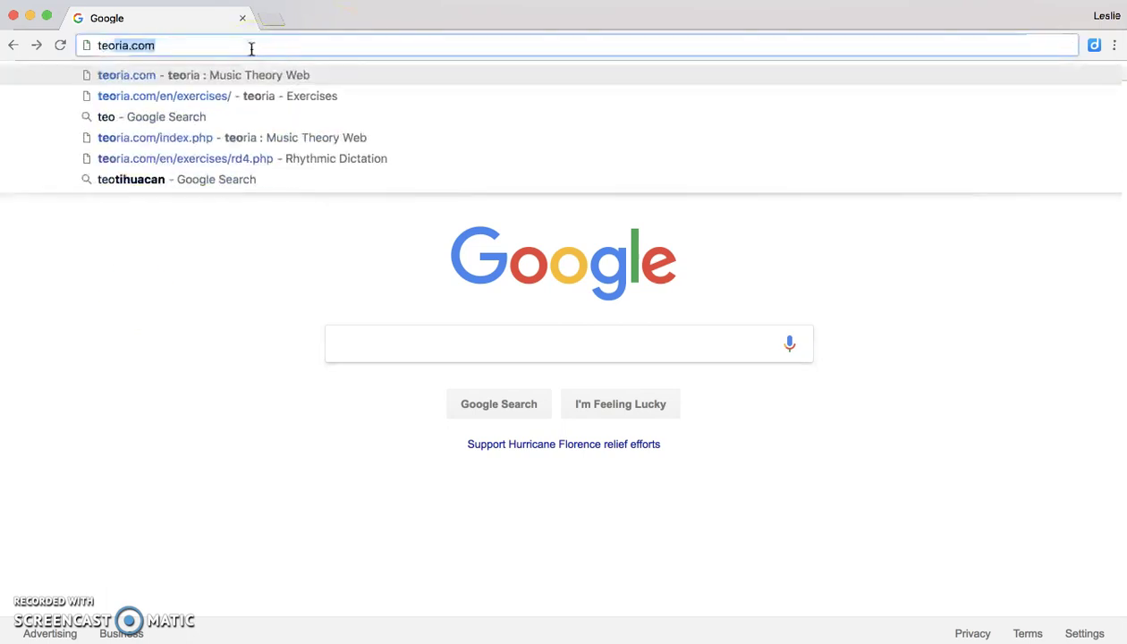
{"action": "type", "text": "com"}
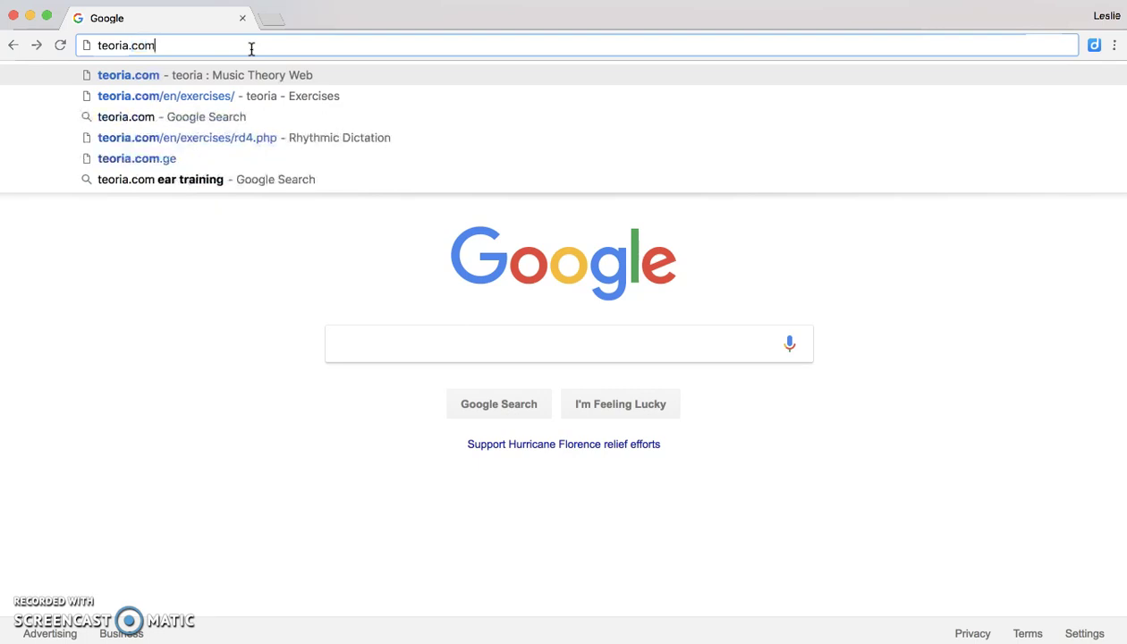
{"action": "key", "text": "Return"}
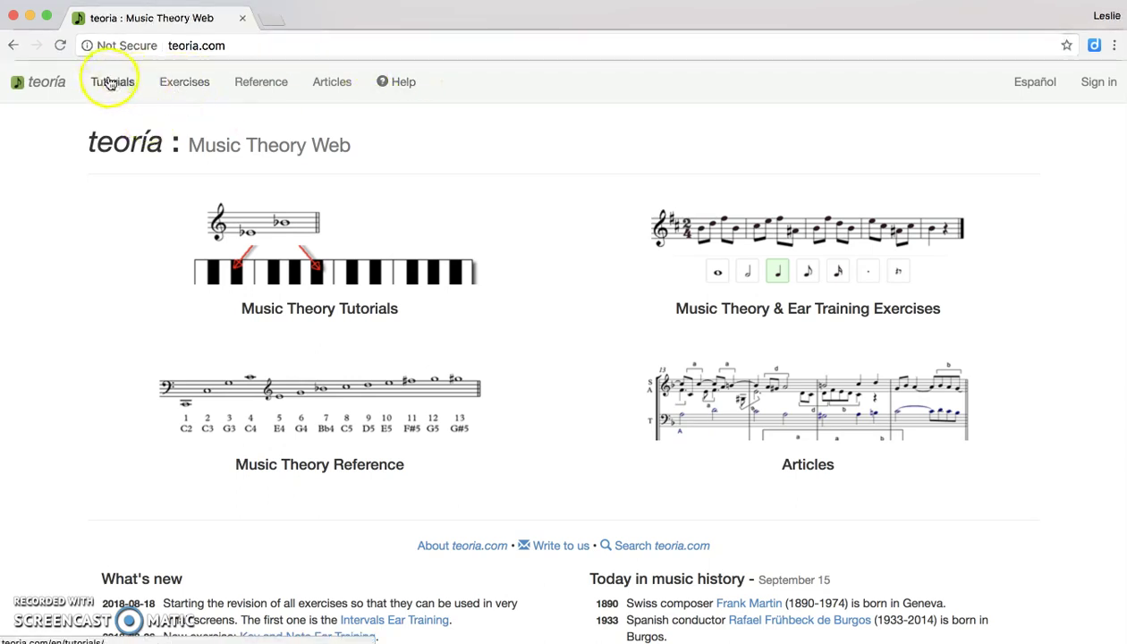
Open Rhythmic Dictation under Ear Training from the Exercises menu.
{"action": "left_click", "coordinate": [184, 85]}
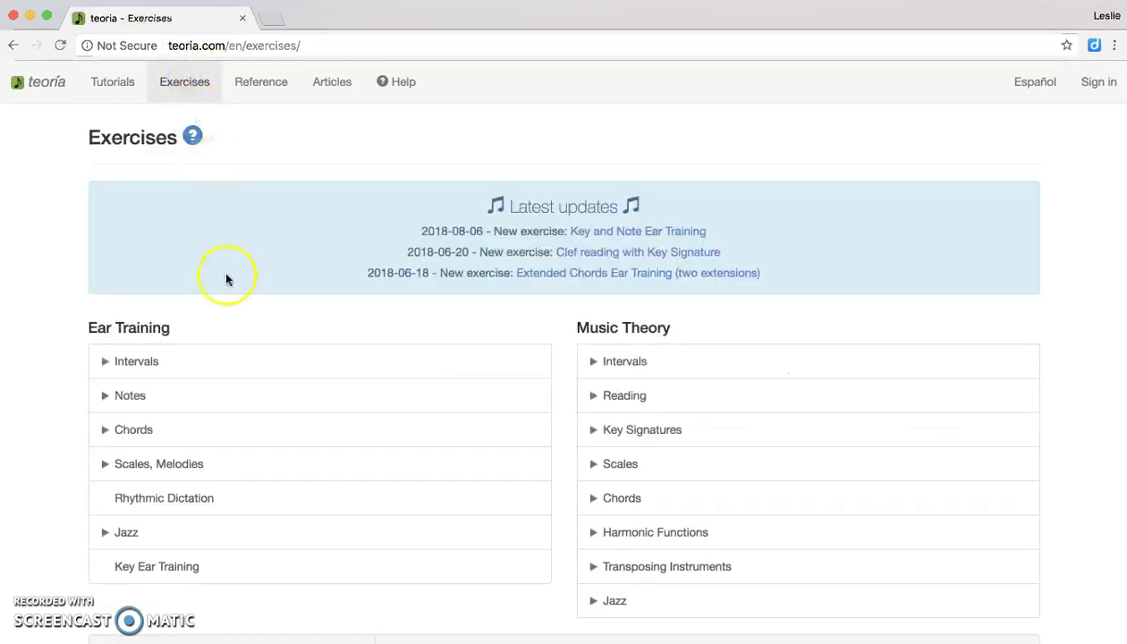
{"action": "scroll", "coordinate": [239, 430], "scroll_direction": "down", "scroll_amount": 1}
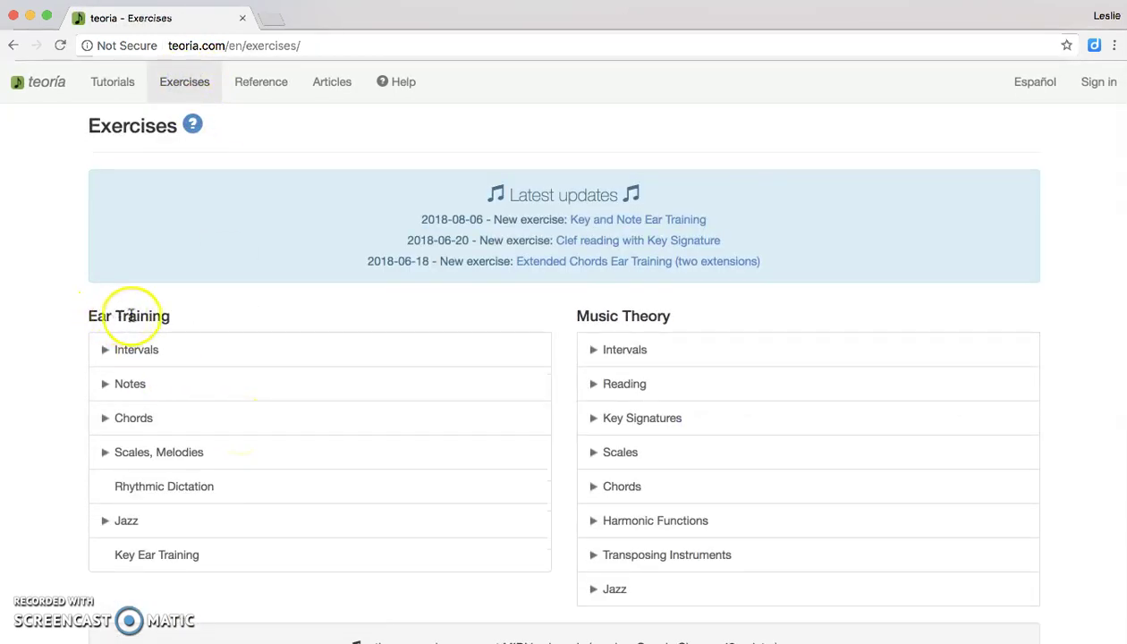
{"action": "left_click", "coordinate": [145, 484]}
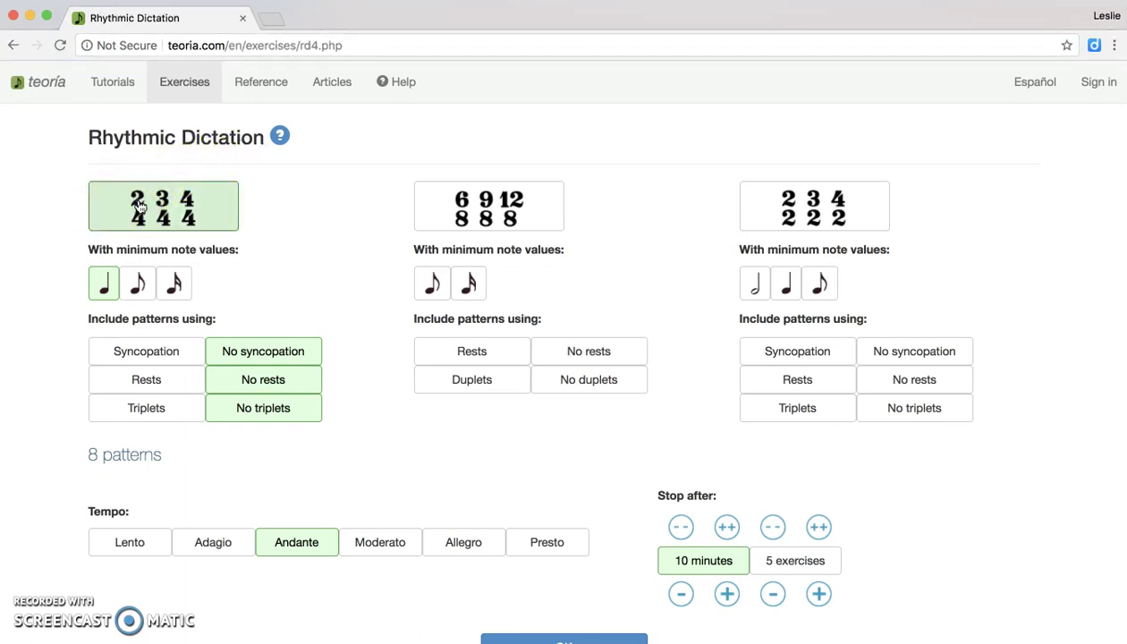
{"action": "left_click", "coordinate": [139, 204]}
{"action": "left_click", "coordinate": [100, 291]}
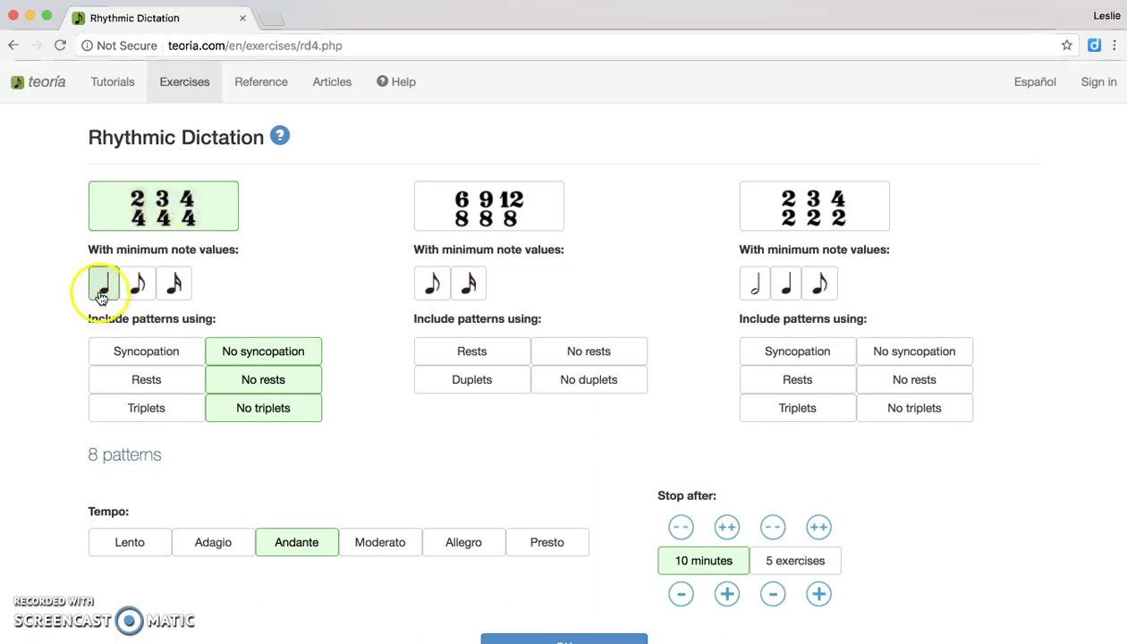
{"action": "left_click", "coordinate": [106, 293]}
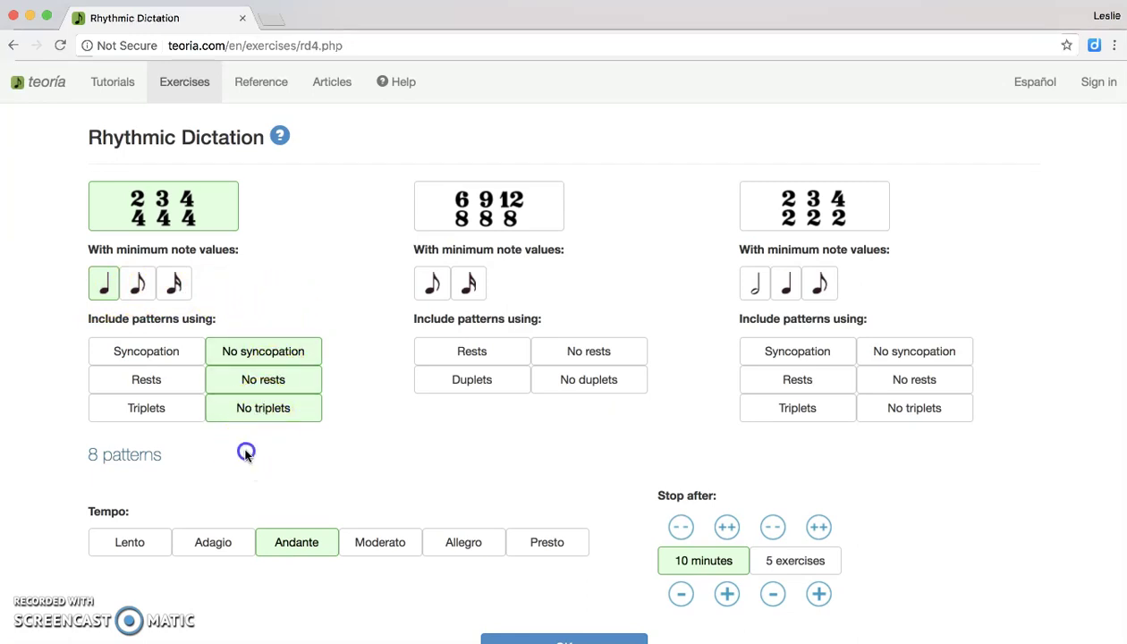
{"action": "scroll", "coordinate": [246, 456], "scroll_direction": "down", "scroll_amount": 2}
{"action": "scroll", "coordinate": [246, 456], "scroll_direction": "down", "scroll_amount": 1}
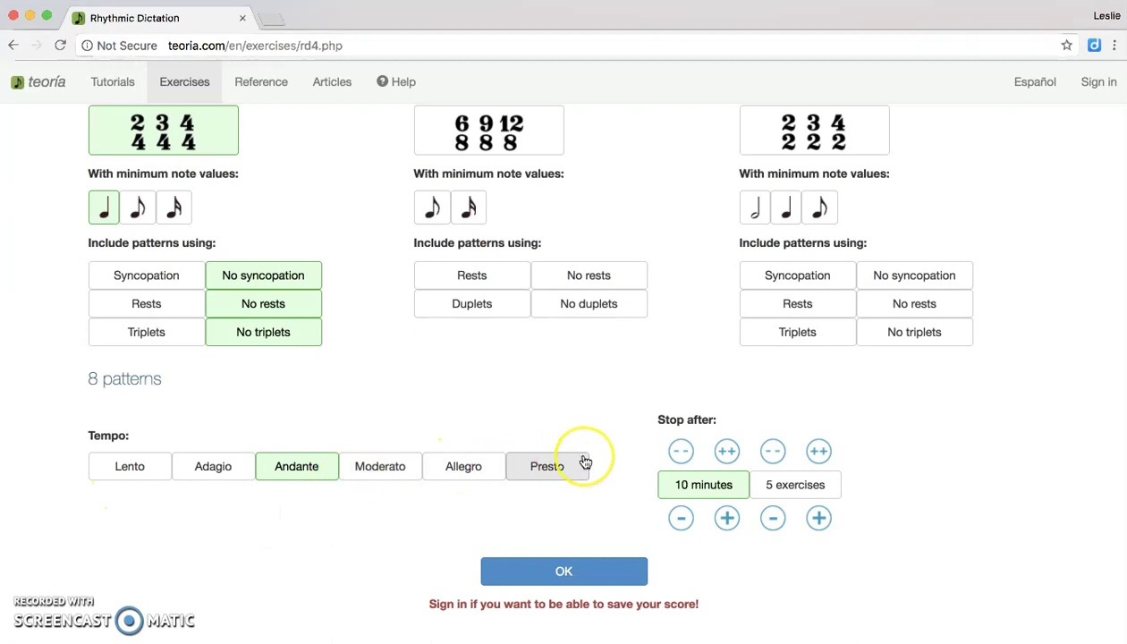
Confirm simple meter, quarter-note patterns and 10-minute stop, and start the dictation.
{"action": "left_click", "coordinate": [573, 519]}
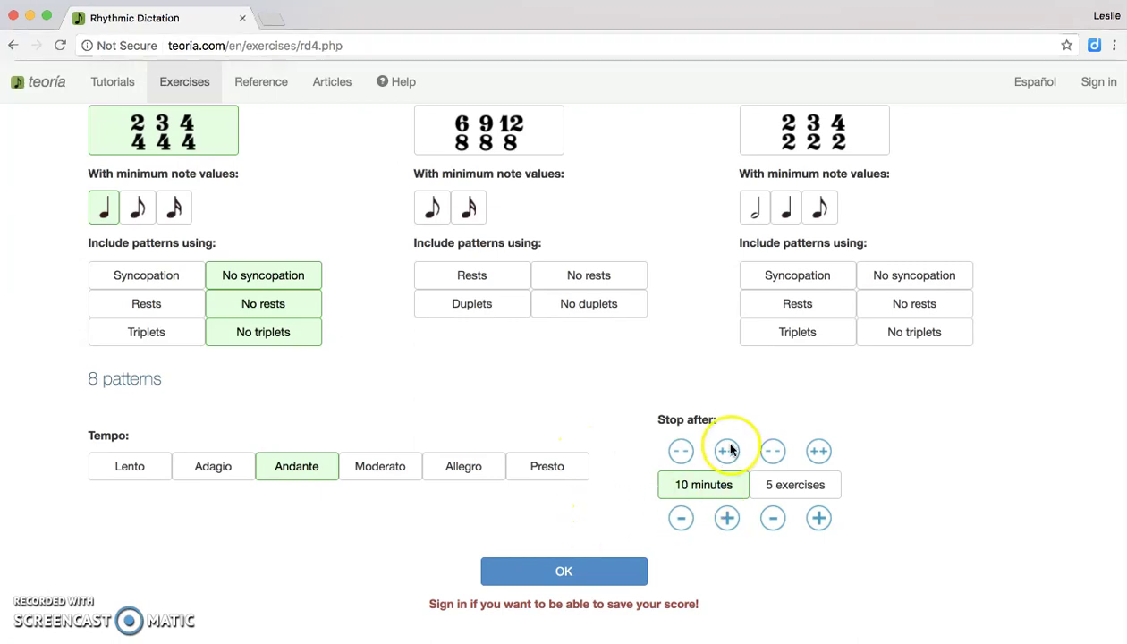
{"action": "left_click", "coordinate": [713, 495]}
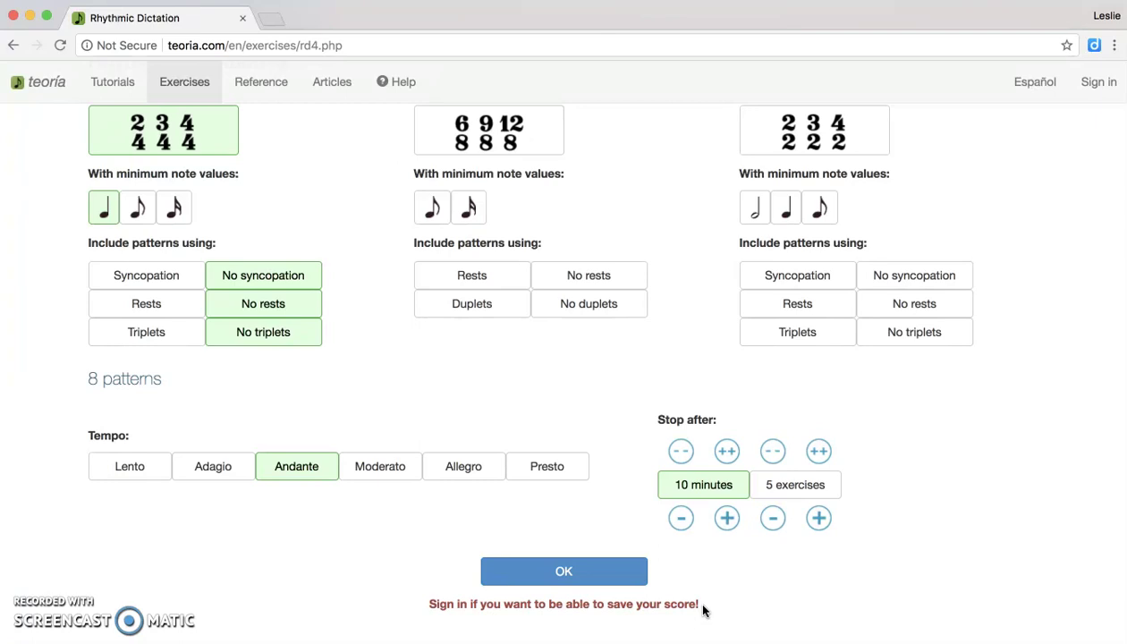
{"action": "left_click", "coordinate": [601, 577]}
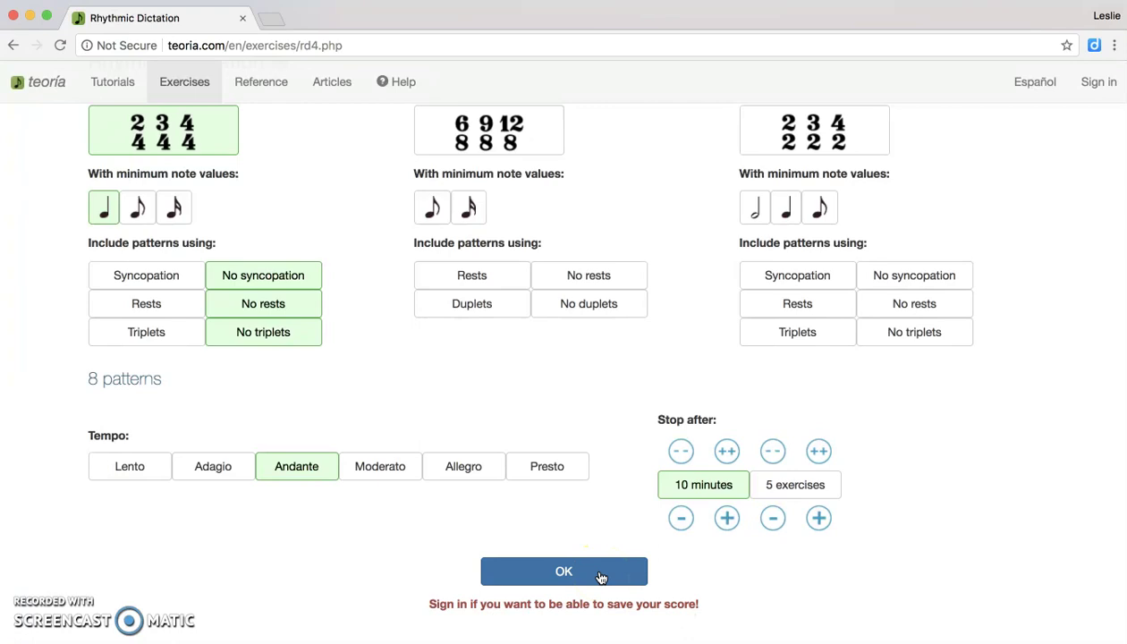
{"action": "left_click", "coordinate": [601, 577]}
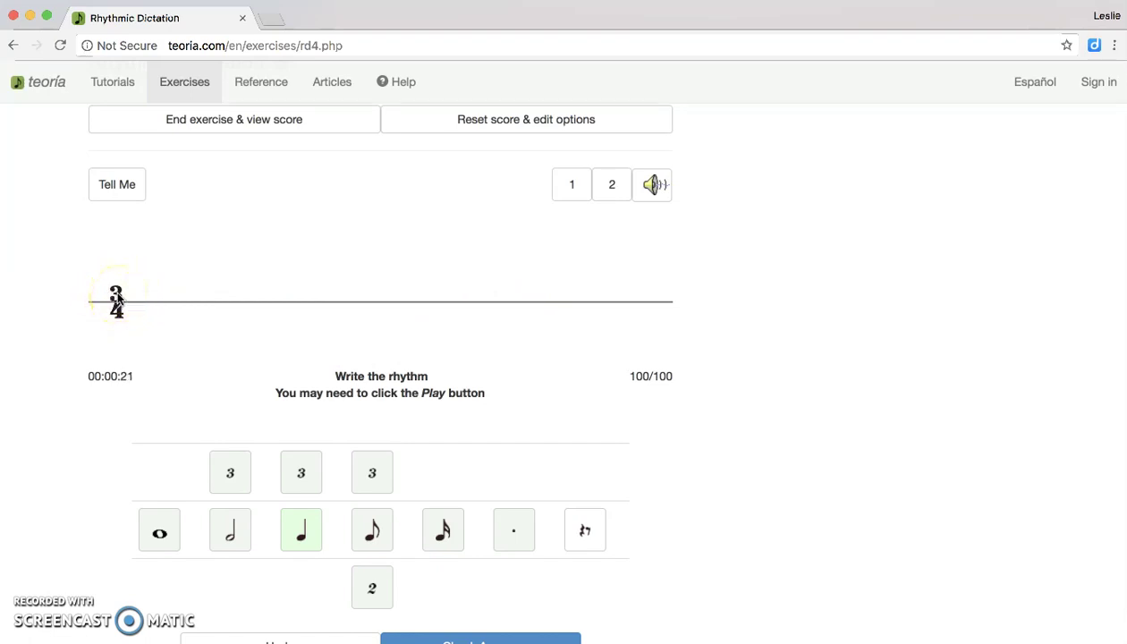
Play the rhythm and write a dotted half note, then three quarter notes in the second measure.
{"action": "left_click", "coordinate": [229, 536]}
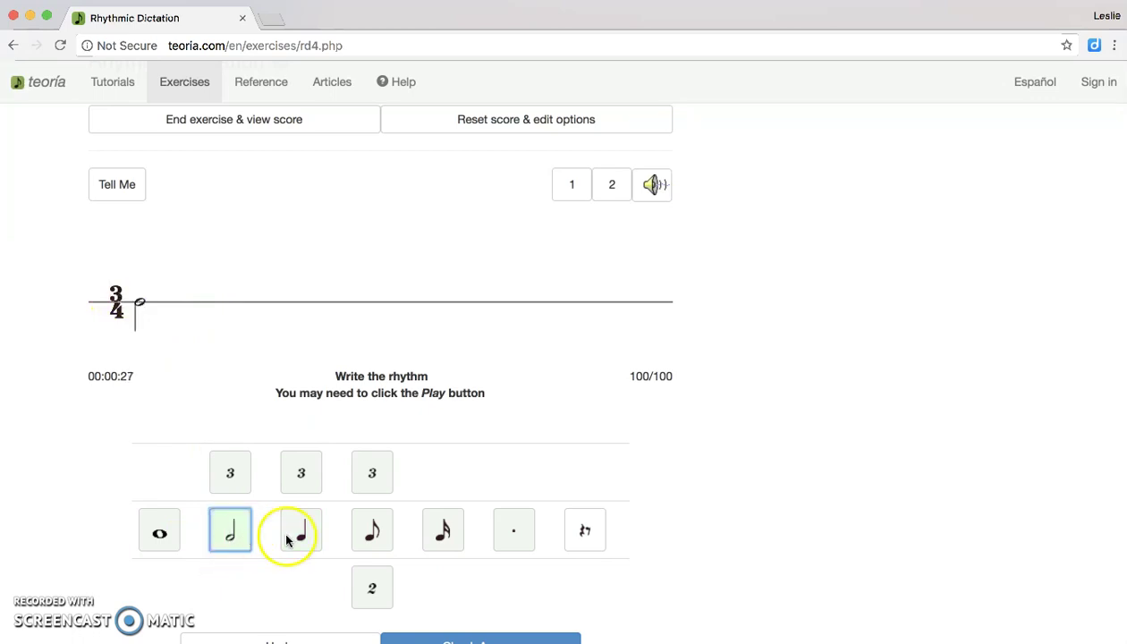
{"action": "left_click", "coordinate": [509, 541]}
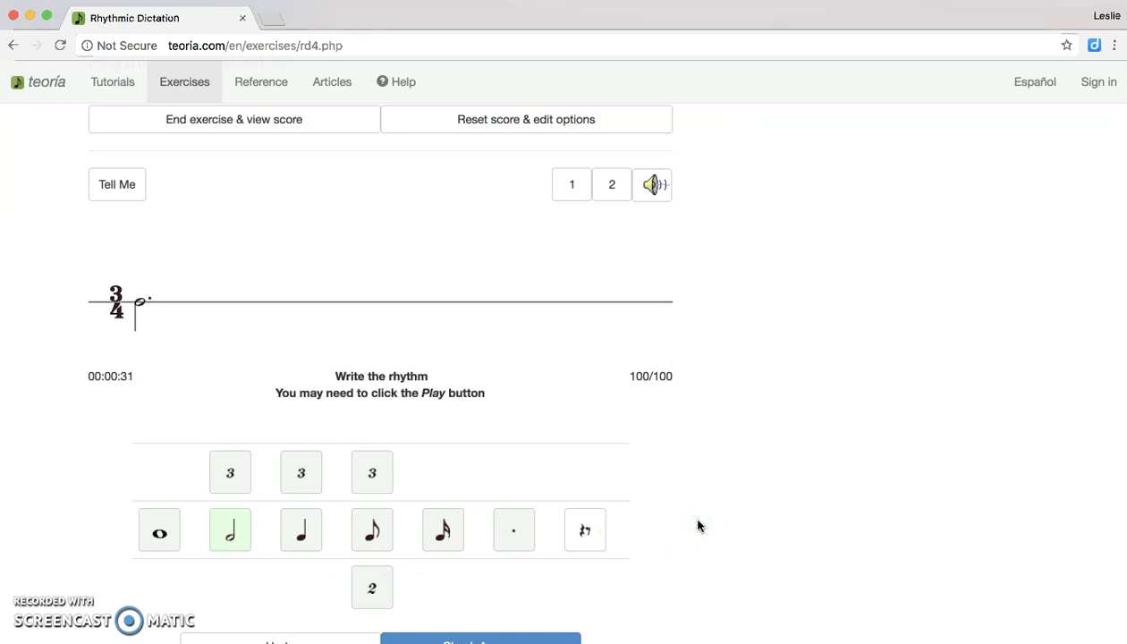
{"action": "left_click", "coordinate": [661, 193]}
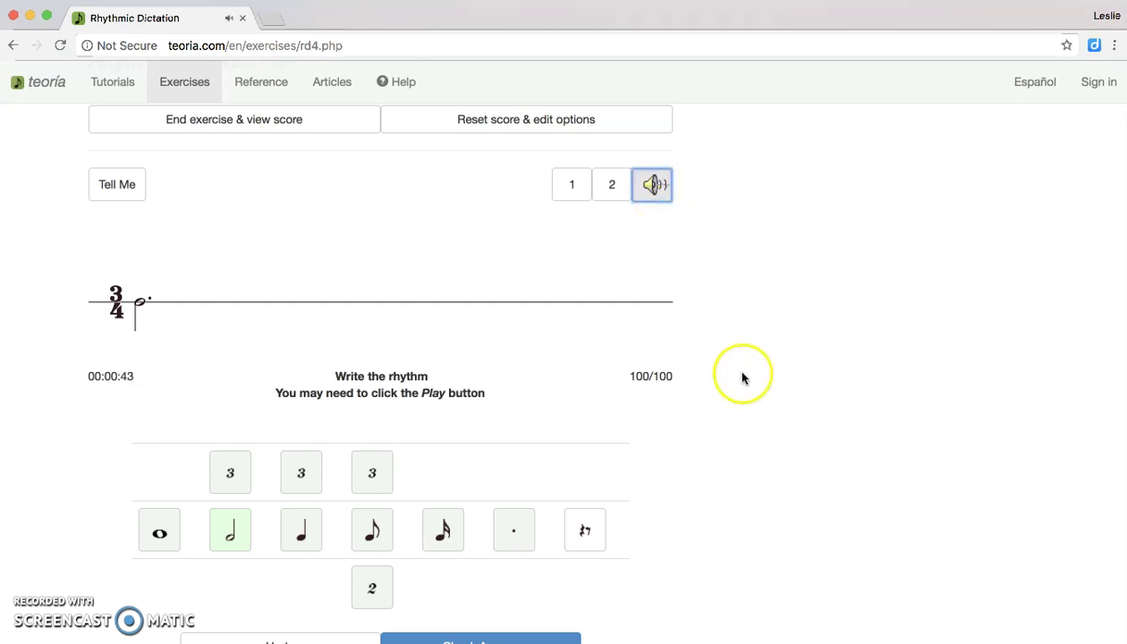
{"action": "scroll", "coordinate": [742, 377], "scroll_direction": "down", "scroll_amount": 1}
{"action": "scroll", "coordinate": [741, 377], "scroll_direction": "down", "scroll_amount": 1}
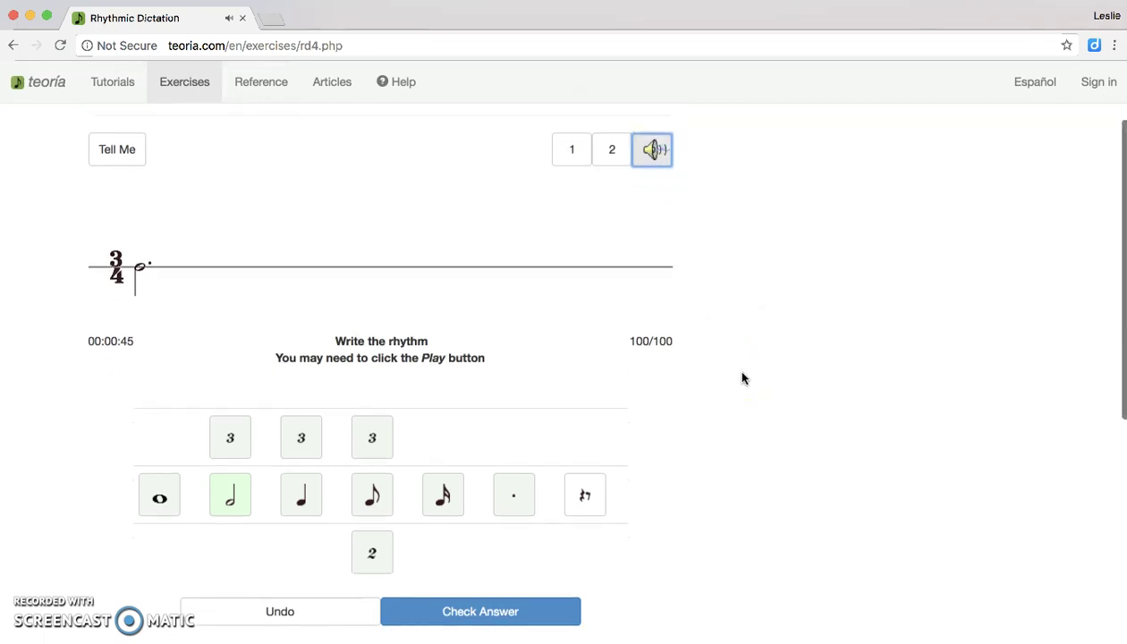
{"action": "left_click", "coordinate": [305, 507]}
{"action": "left_click", "coordinate": [305, 508]}
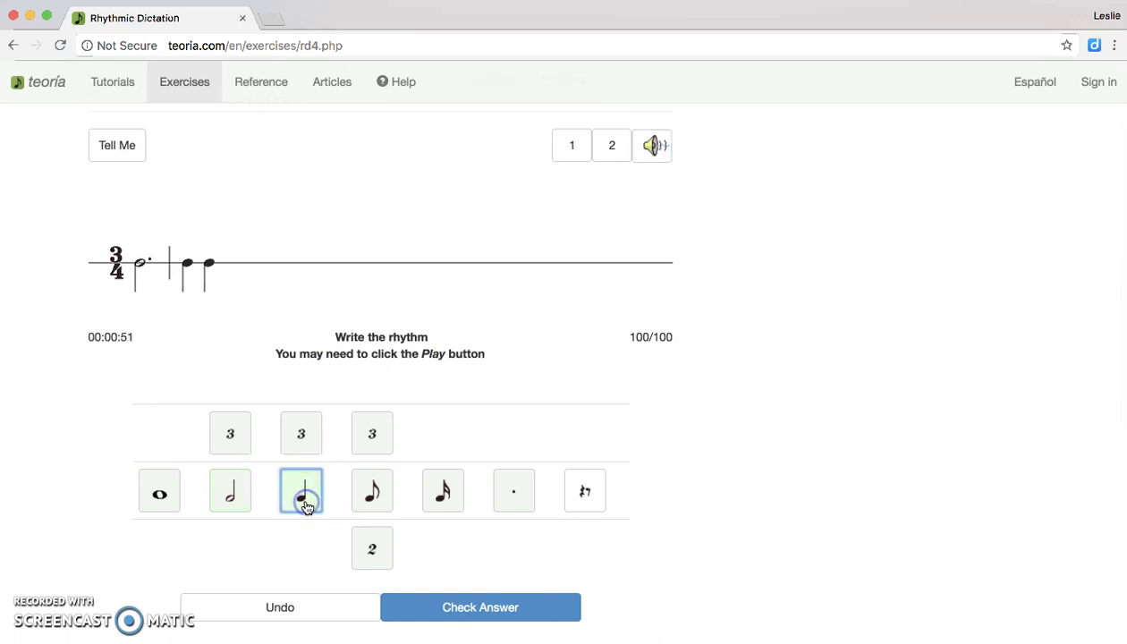
{"action": "left_click", "coordinate": [305, 508]}
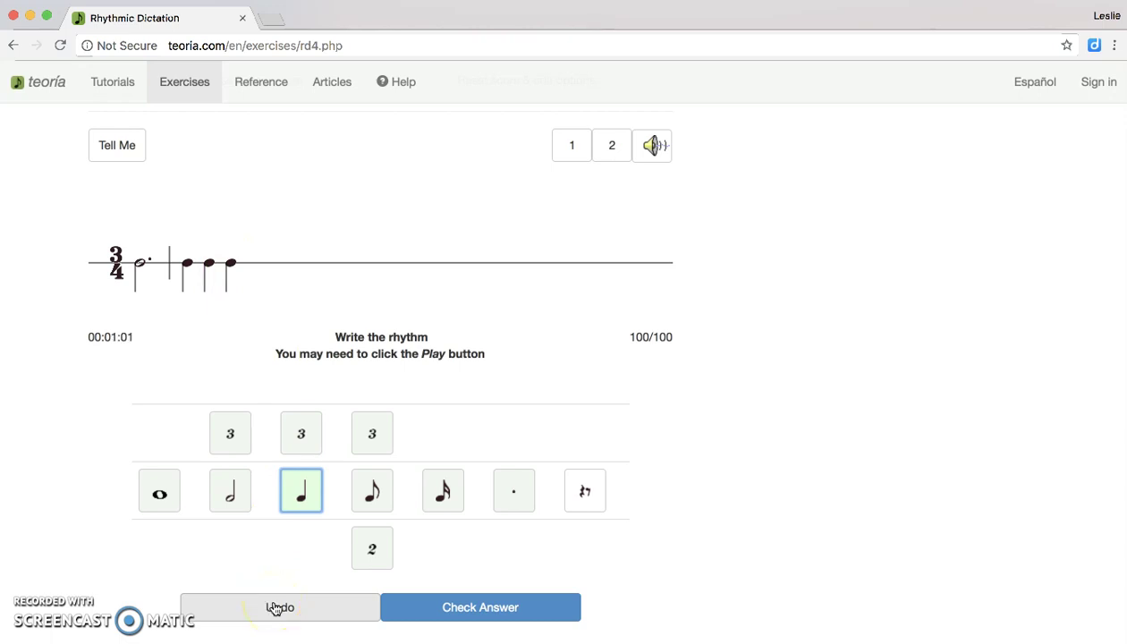
{"action": "scroll", "coordinate": [623, 433], "scroll_direction": "down", "scroll_amount": 1}
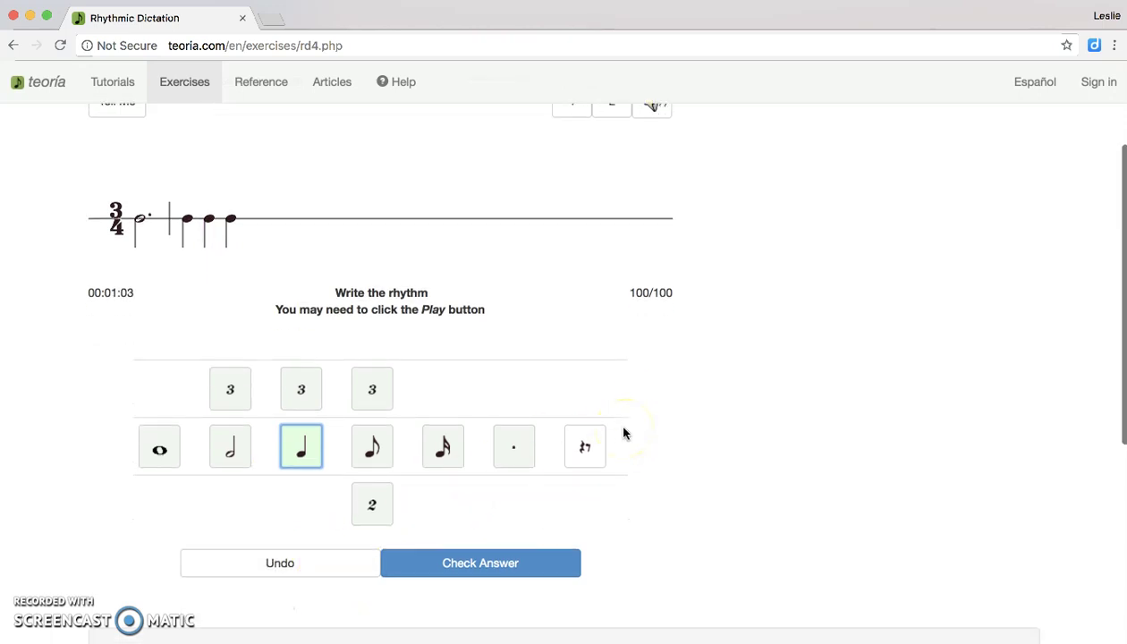
Check the written rhythm, getting Correct! with the score at 100/100.
{"action": "left_click", "coordinate": [469, 566]}
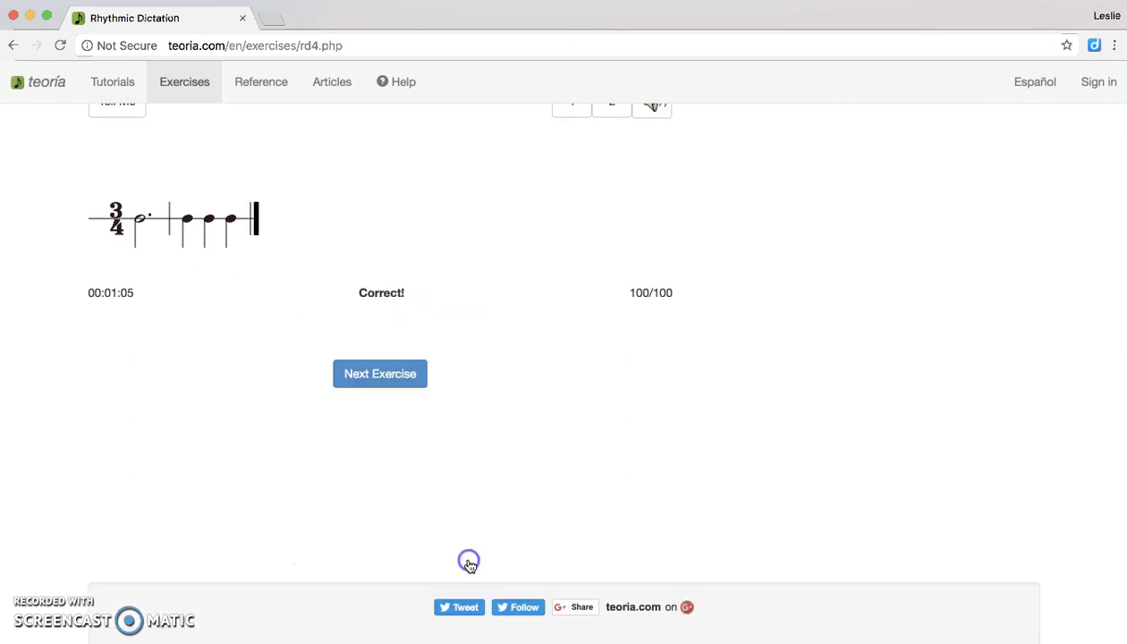
{"action": "scroll", "coordinate": [667, 384], "scroll_direction": "up", "scroll_amount": 3}
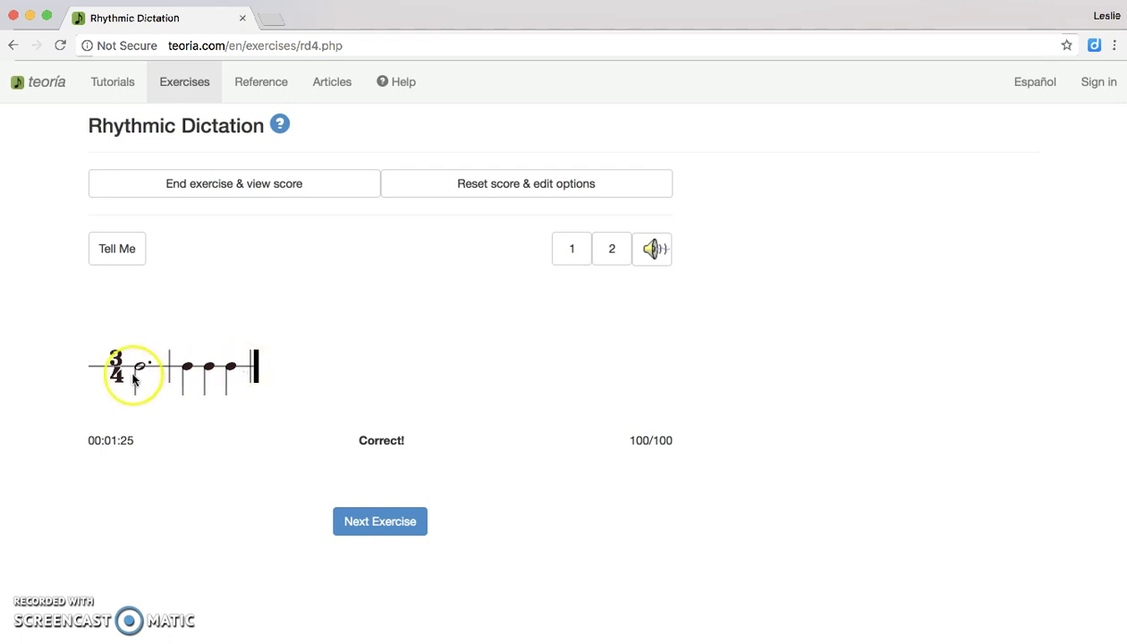
{"action": "left_click", "coordinate": [555, 367]}
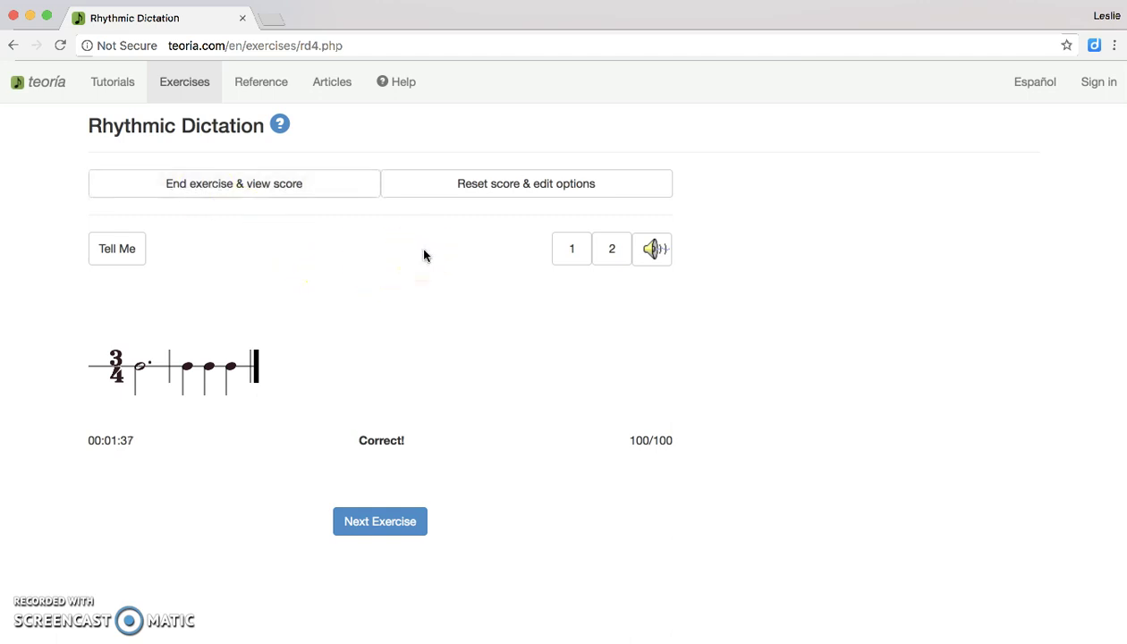
{"action": "left_click", "coordinate": [475, 198]}
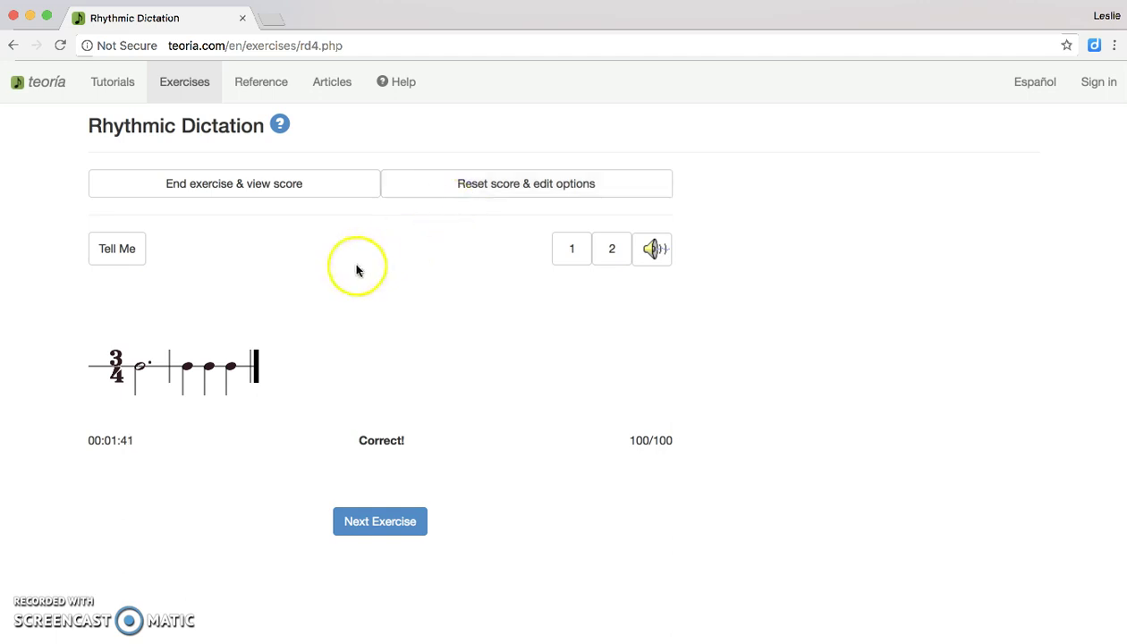
End the exercise to show 4 correct, 0 errors, 100/100, then enter an e-mail address in the address bar.
{"action": "left_click", "coordinate": [213, 195]}
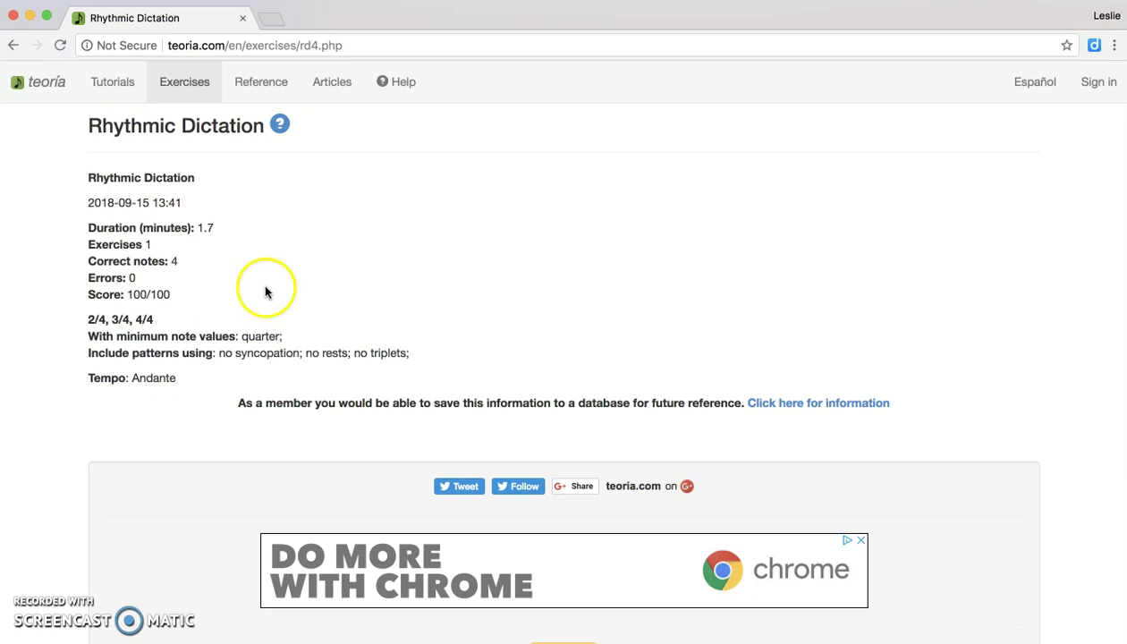
{"action": "left_click", "coordinate": [288, 45]}
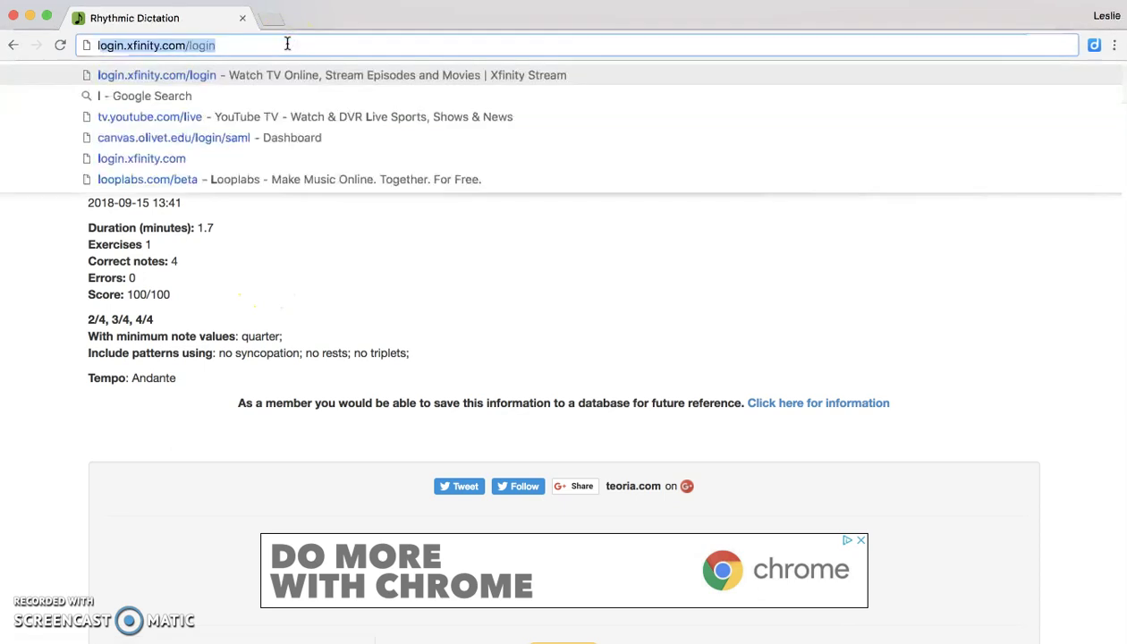
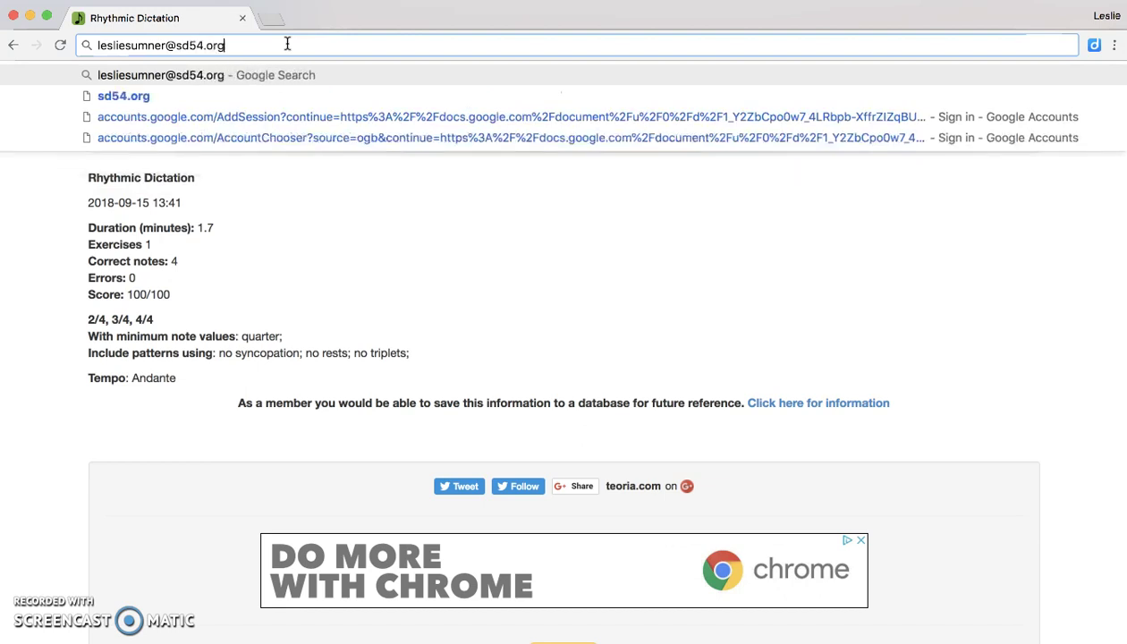